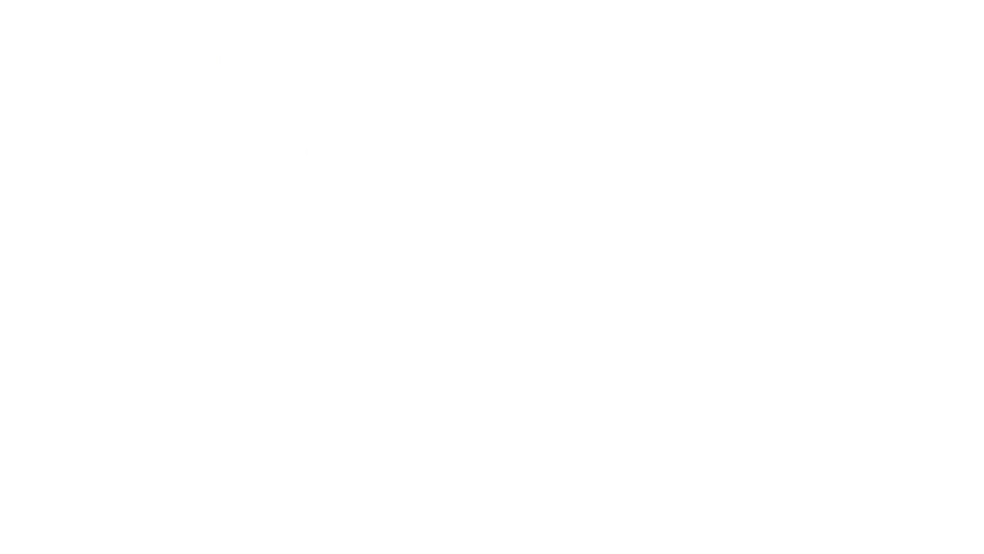
pyautogui.moveTo(302, 333); pyautogui.dragTo(769, 369)
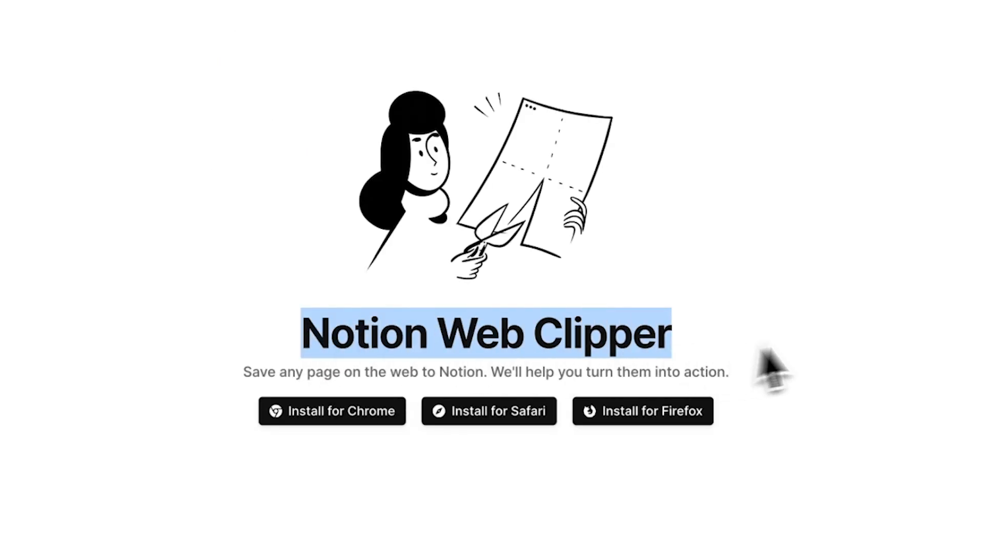
pyautogui.click(820, 340)
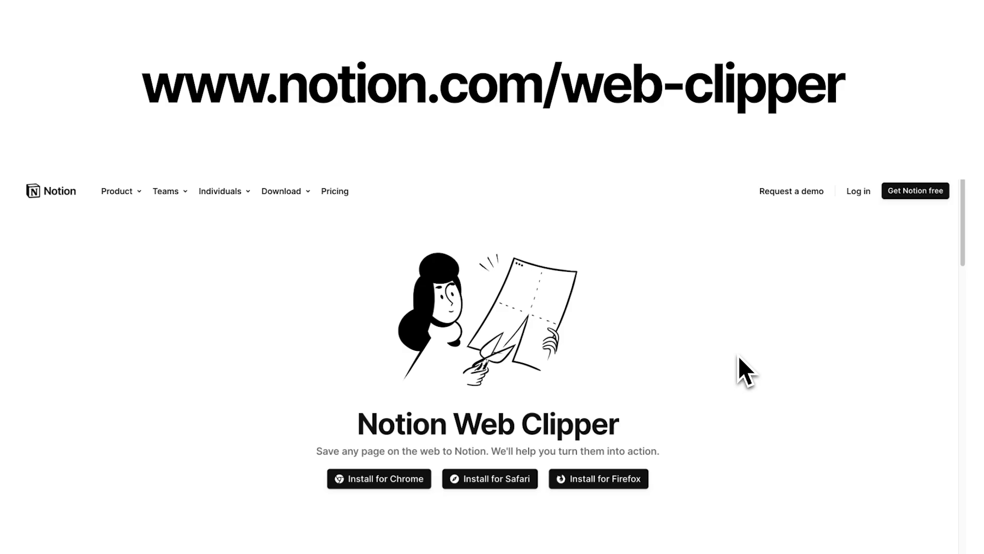
pyautogui.moveTo(364, 431); pyautogui.dragTo(632, 432)
pyautogui.click(671, 432)
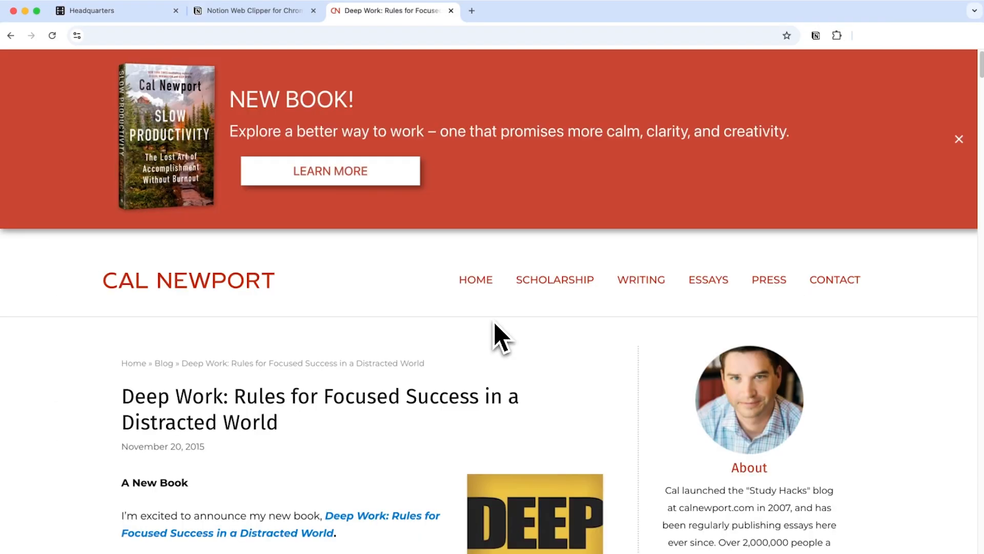
pyautogui.scroll(-15, 265, 290)
pyautogui.scroll(15, 458, 368)
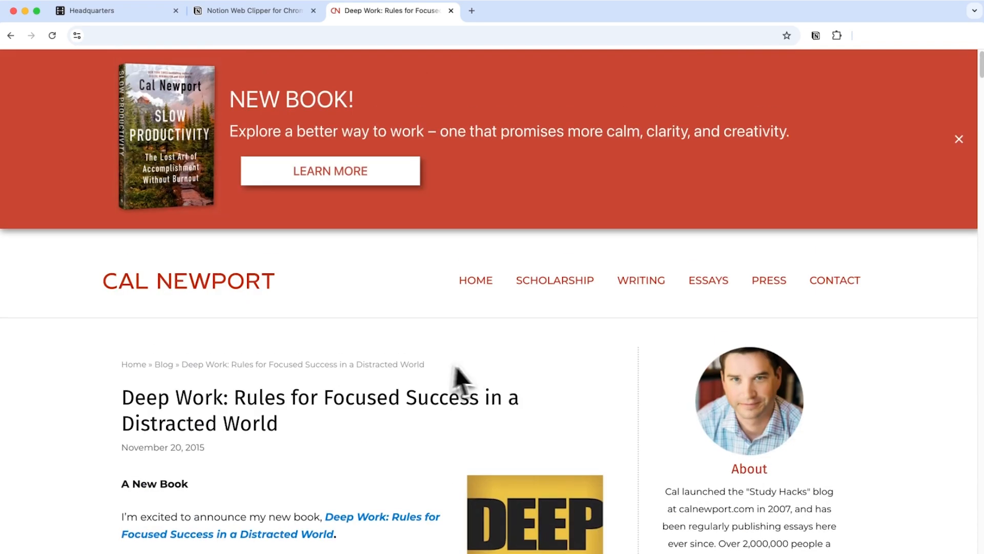
# Clip the Deep Work article with the Notion Web Clipper, saving it to the Resources page
pyautogui.click(819, 42)
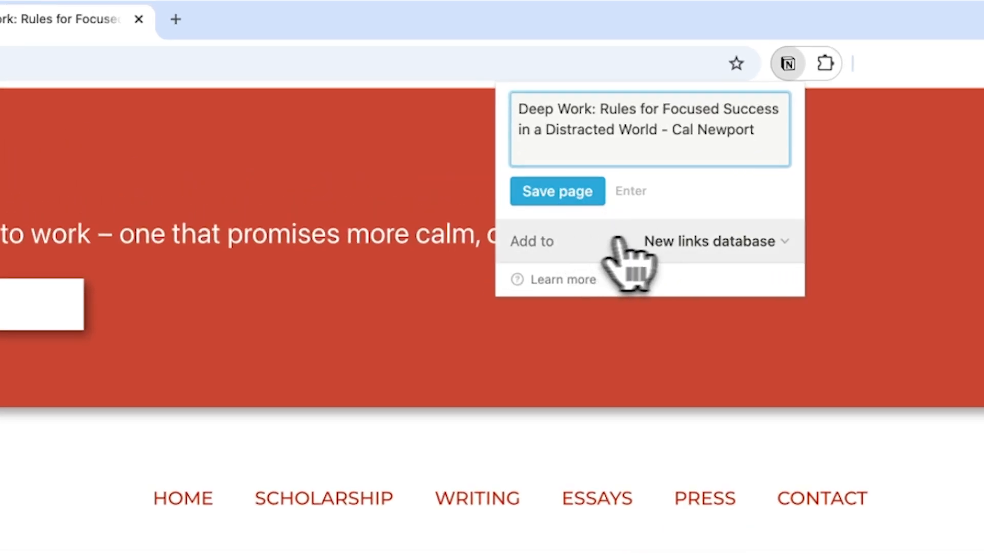
pyautogui.click(709, 240)
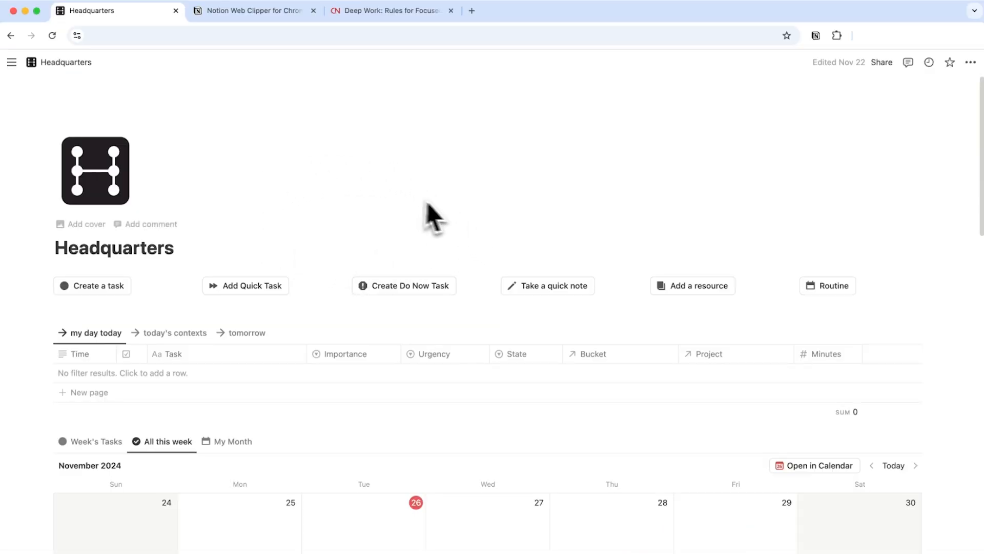
pyautogui.scroll(-10, 333, 211)
pyautogui.scroll(-6, 333, 210)
pyautogui.click(269, 277)
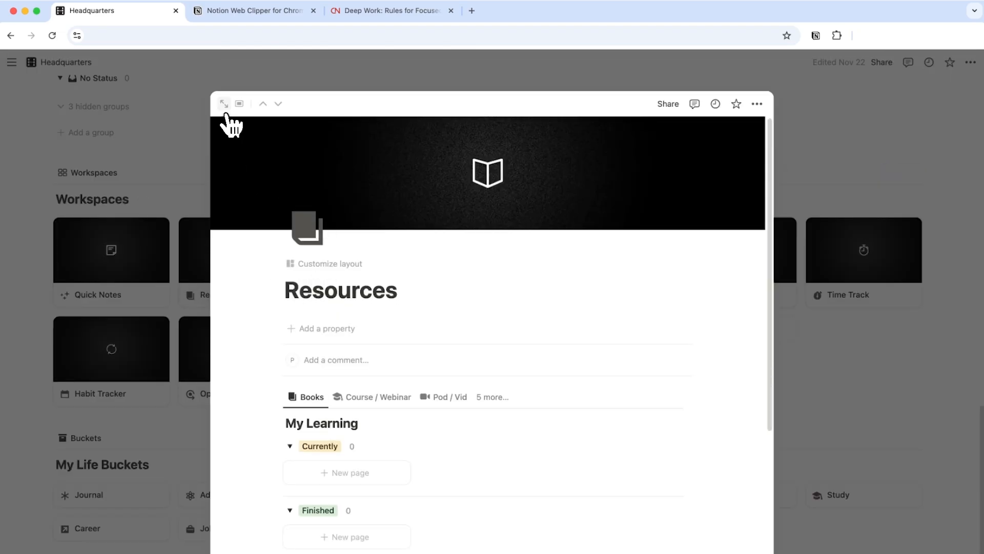
# Open the Resources page in full view and look through it for the clipped article
pyautogui.click(224, 104)
pyautogui.scroll(1, 143, 281)
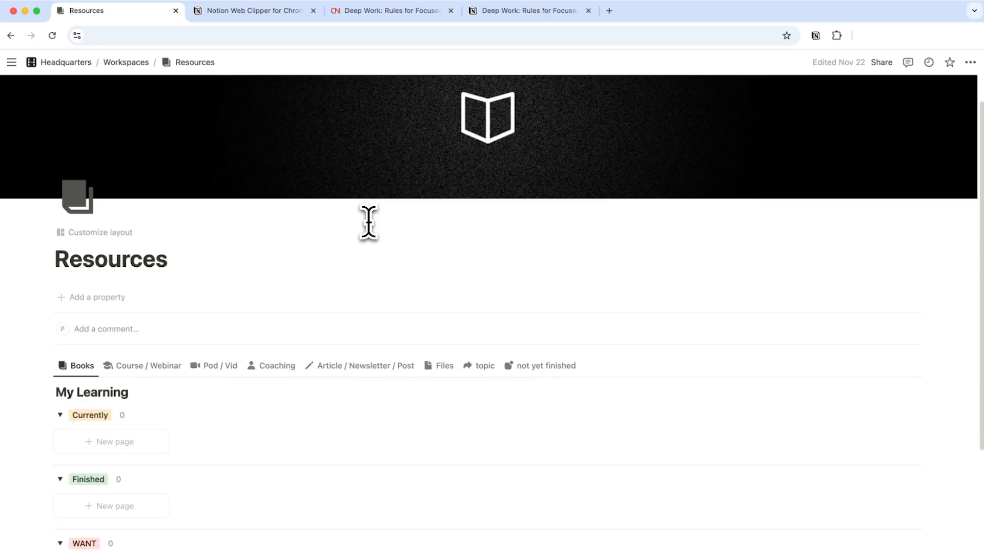
pyautogui.doubleClick(120, 264)
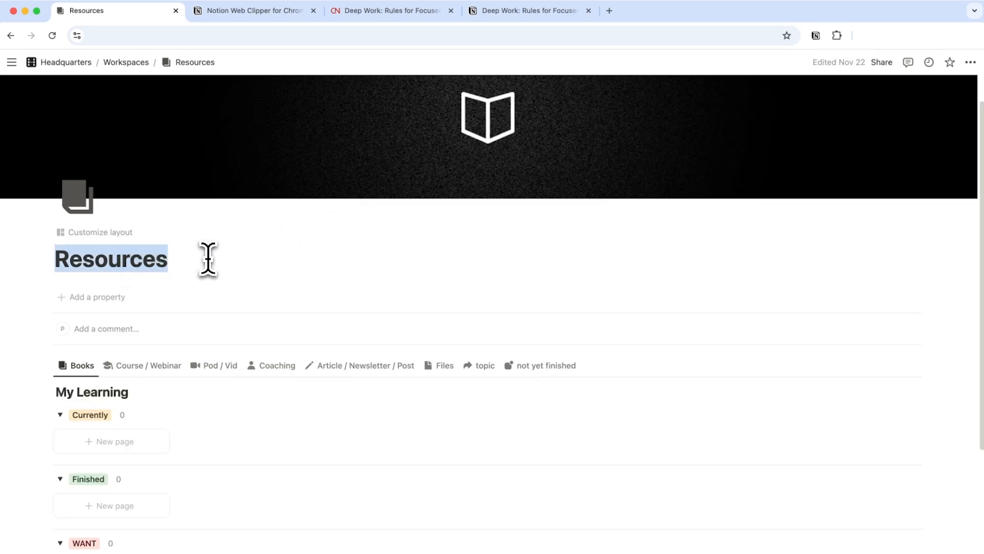
pyautogui.moveTo(60, 392); pyautogui.dragTo(105, 395)
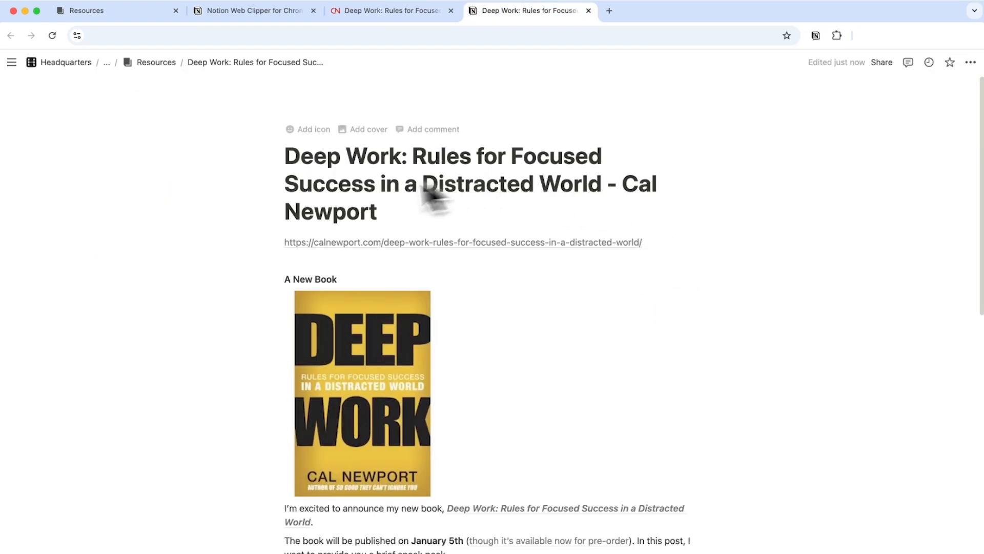
pyautogui.scroll(-15, 429, 193)
pyautogui.scroll(15, 307, 286)
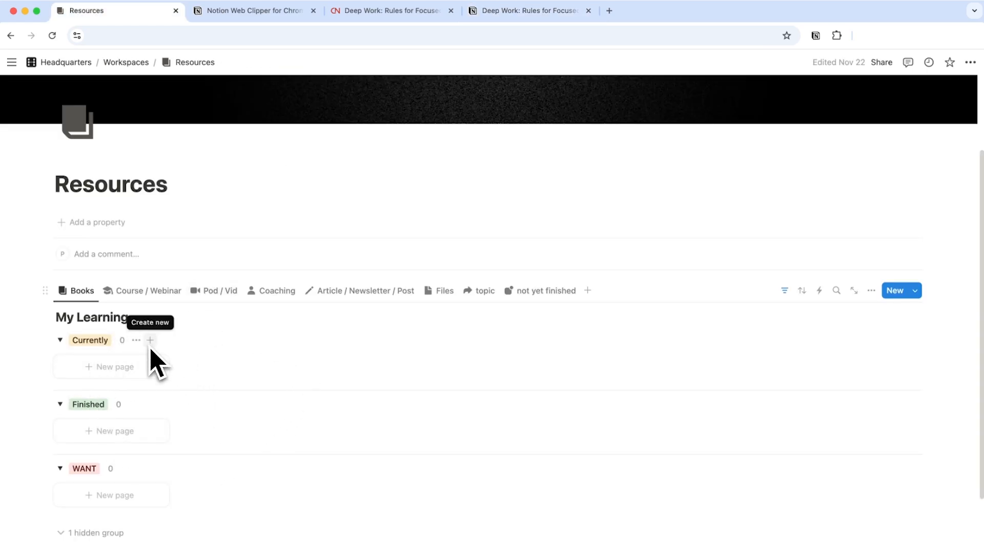
pyautogui.scroll(-3, 266, 284)
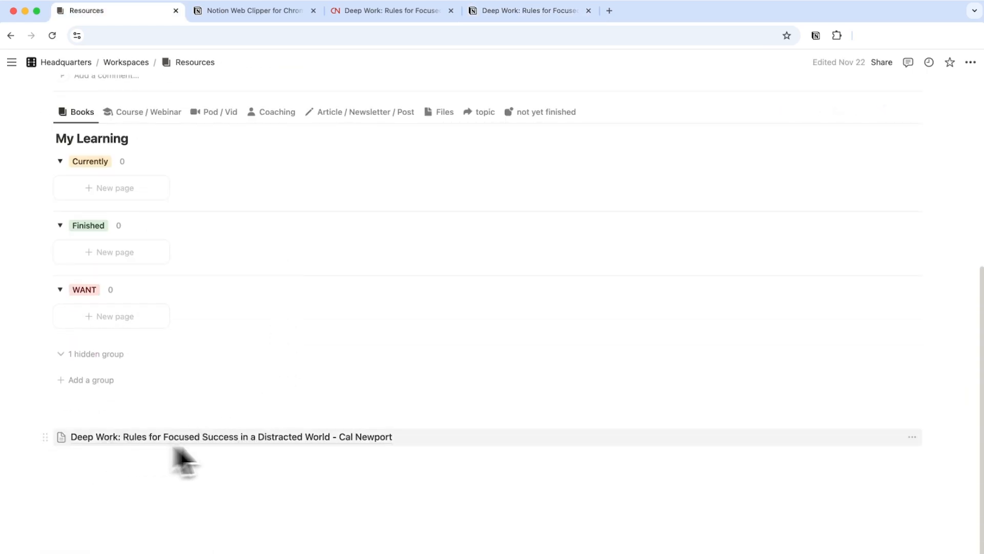
pyautogui.scroll(5, 428, 401)
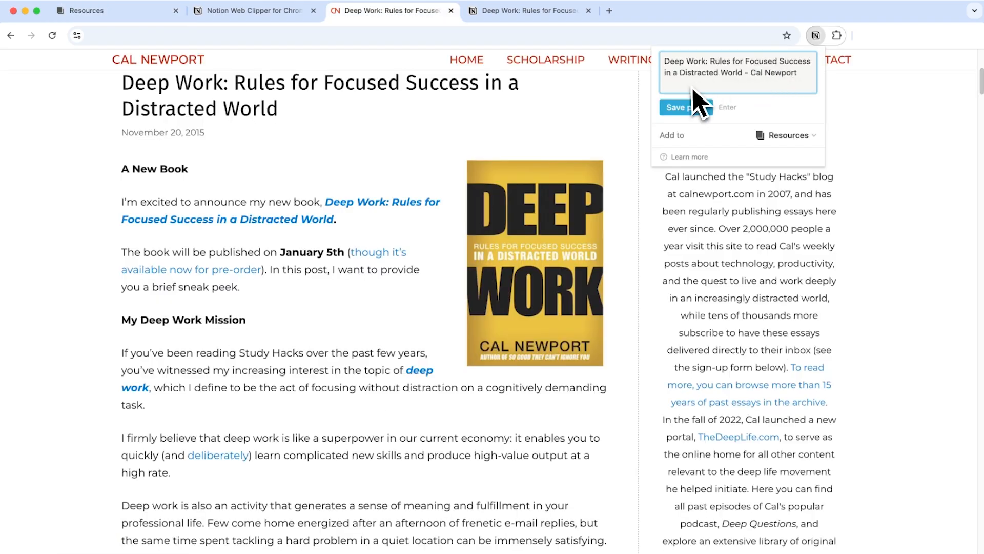
# Clip the article again, this time choosing the My Learning database as destination and saving the page
pyautogui.click(785, 135)
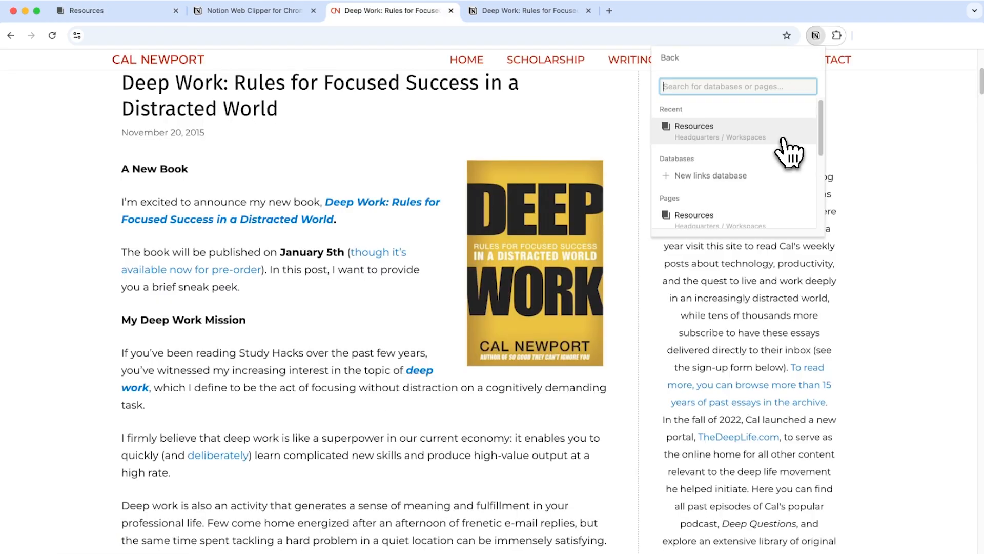
pyautogui.write('My Learning')
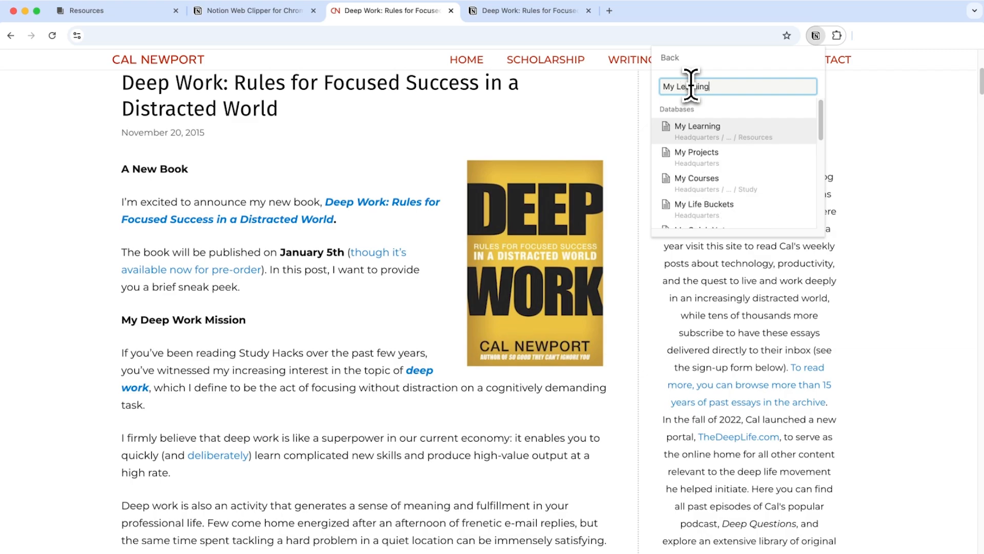
pyautogui.click(710, 123)
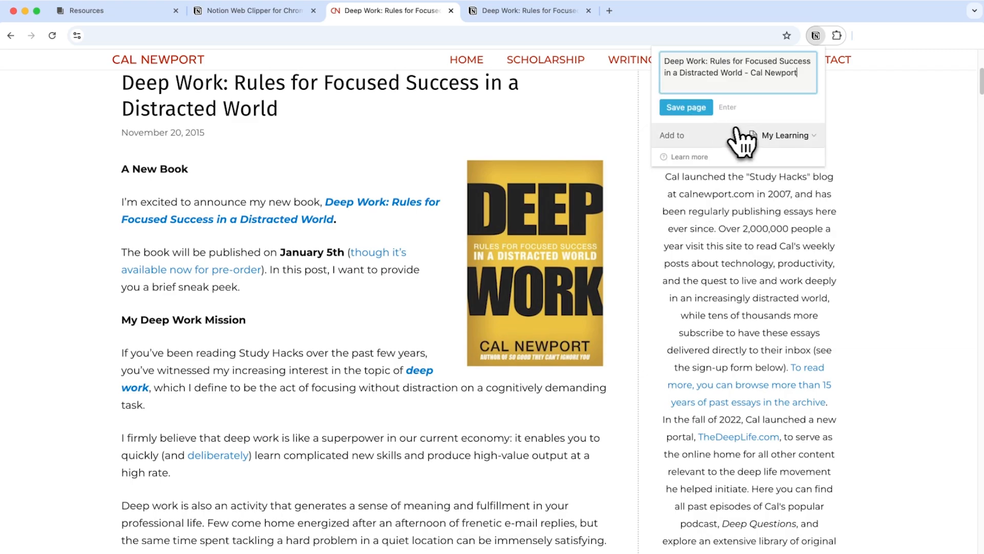
pyautogui.click(703, 116)
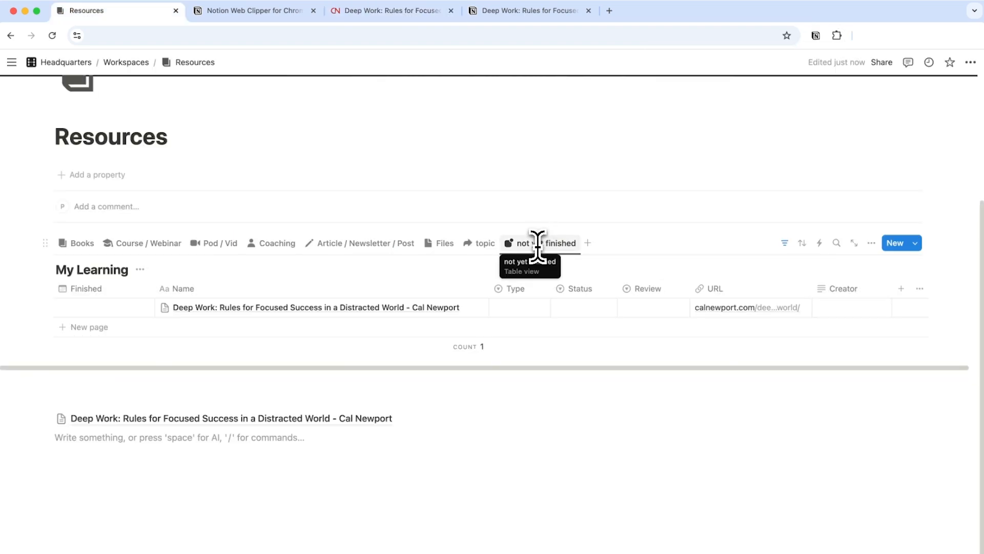
# Delete the earlier clipped subpage from the bottom of the Resources page
pyautogui.moveTo(431, 488); pyautogui.dragTo(291, 432)
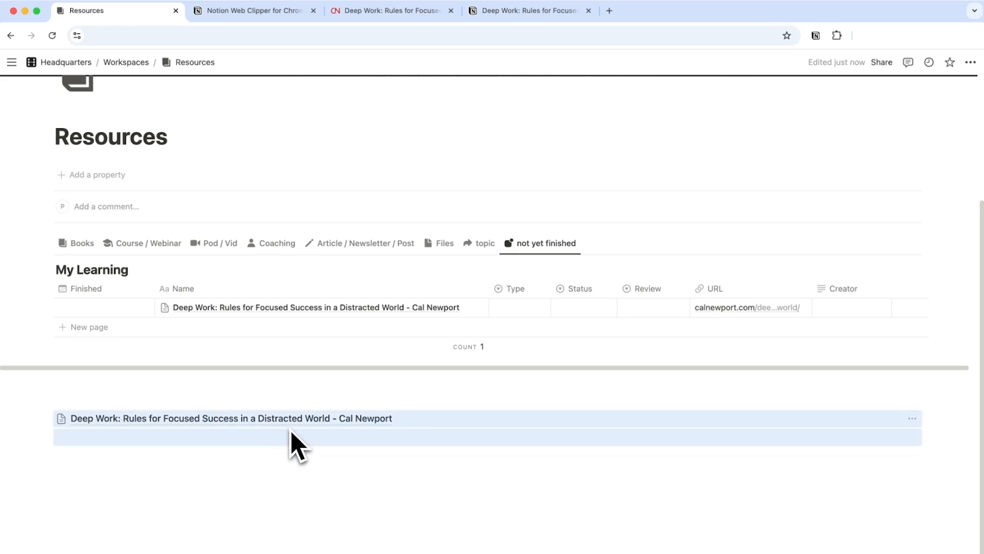
pyautogui.press('BackSpace')
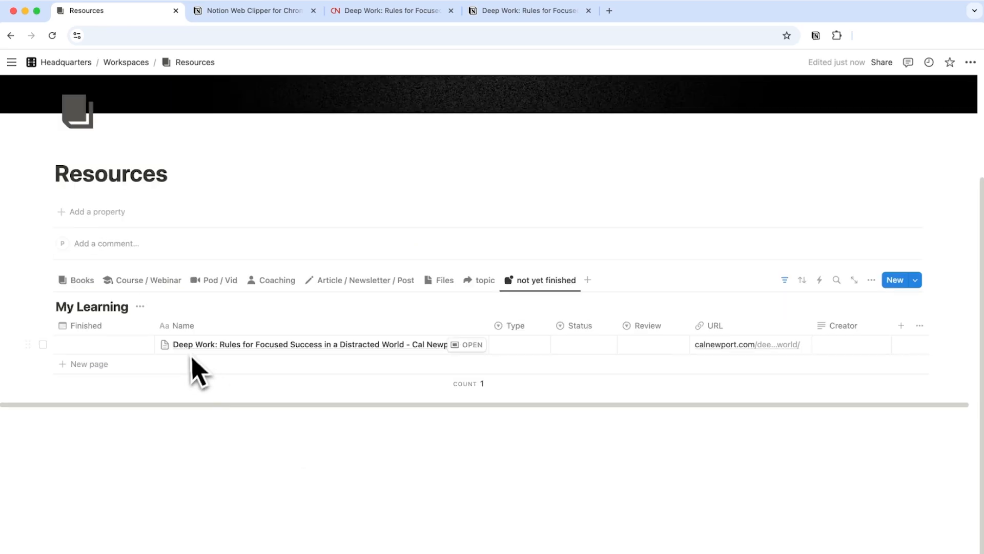
# Set the clipped article's Type to Book and its Status to Finished in the My Learning table
pyautogui.click(527, 348)
pyautogui.click(537, 379)
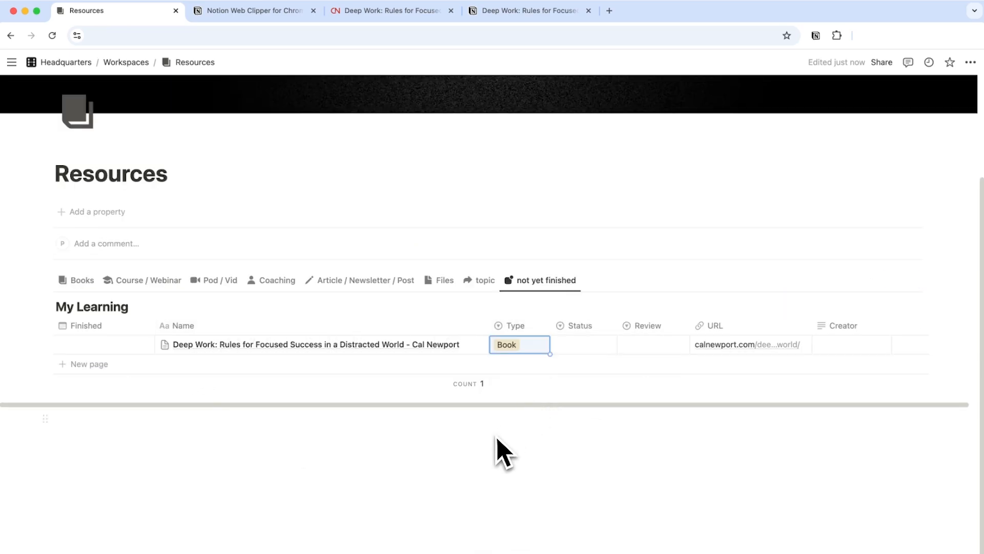
pyautogui.click(584, 344)
pyautogui.click(587, 383)
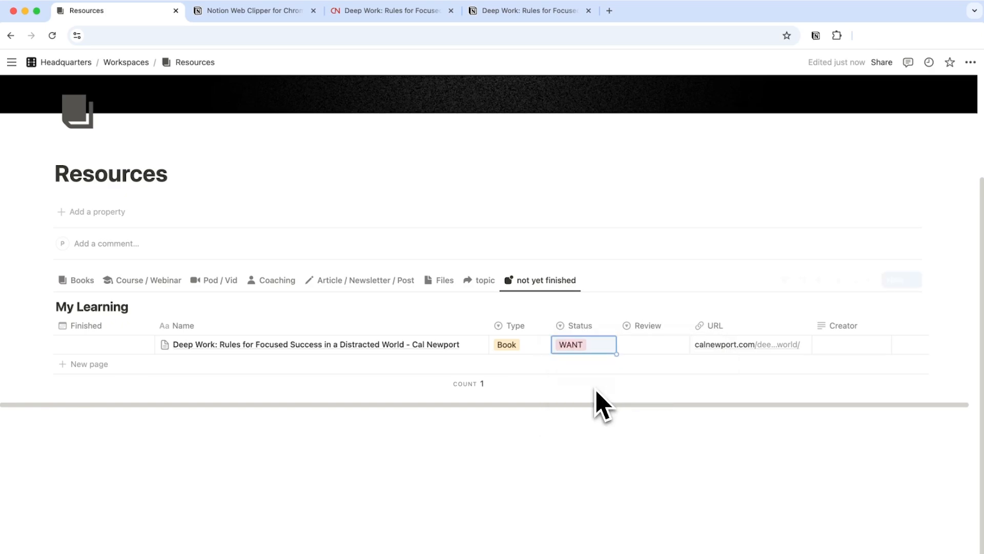
pyautogui.press('Return')
pyautogui.click(601, 398)
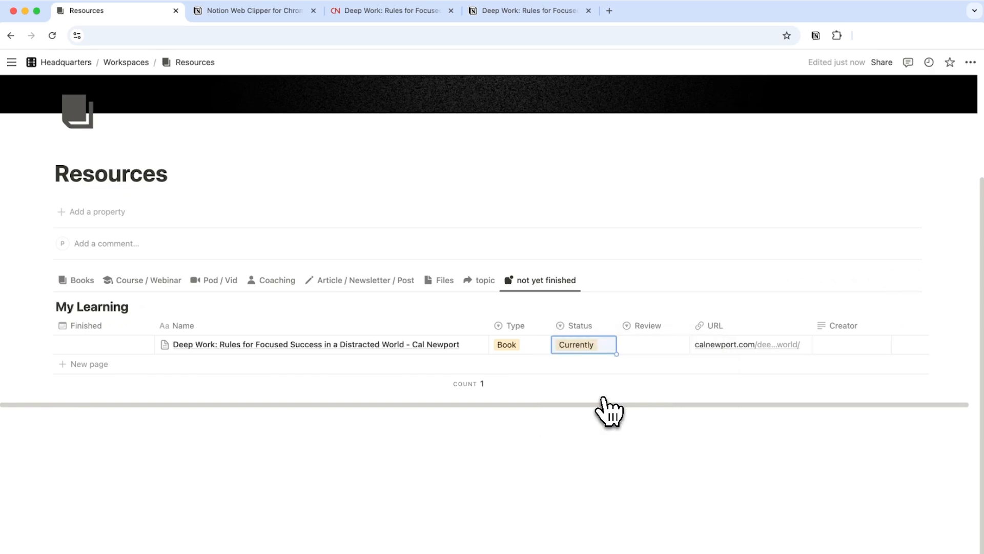
pyautogui.click(580, 346)
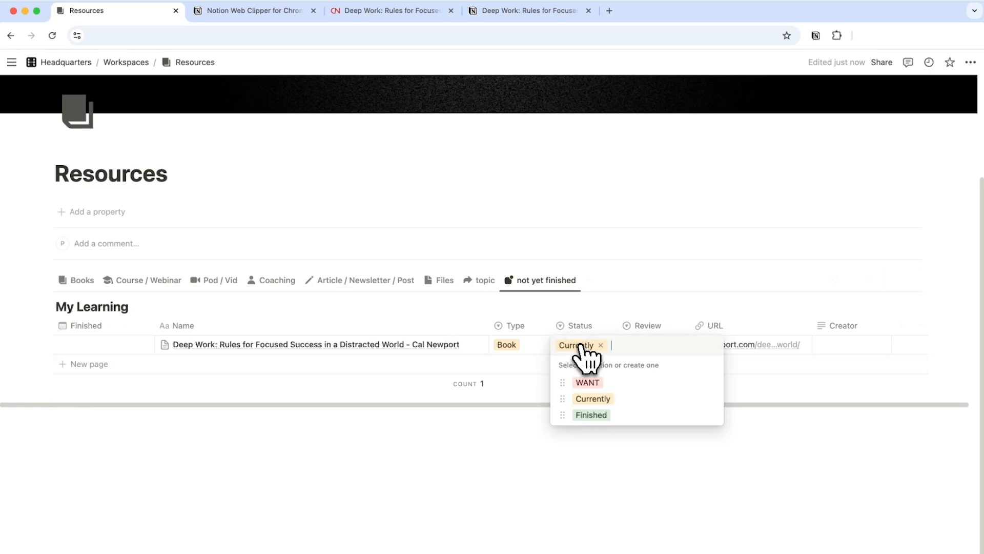
pyautogui.click(590, 415)
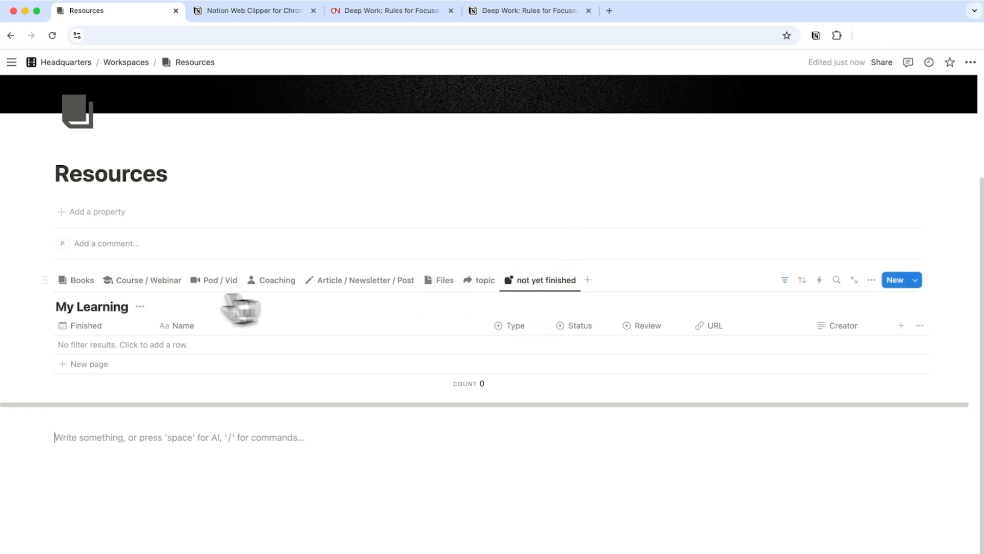
# Switch to the Books view and open the clipped article's page to review its properties
pyautogui.click(84, 285)
pyautogui.scroll(-2, 90, 300)
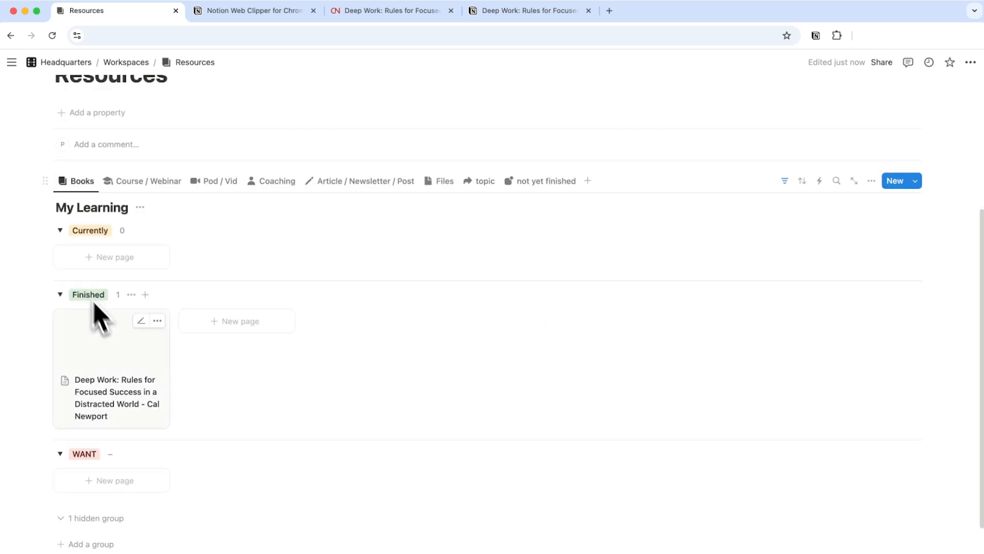
pyautogui.click(101, 359)
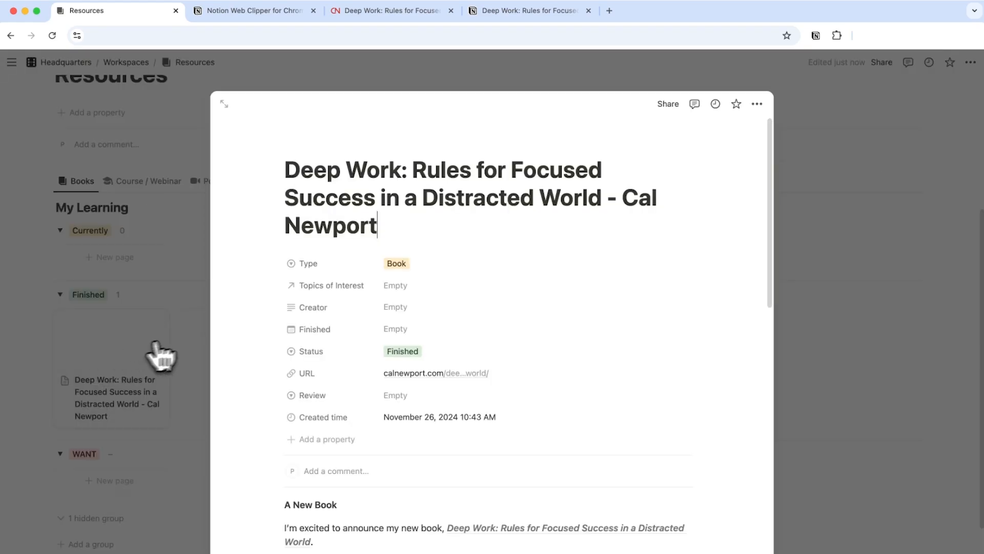
pyautogui.click(423, 277)
pyautogui.click(345, 279)
pyautogui.scroll(-15, 593, 246)
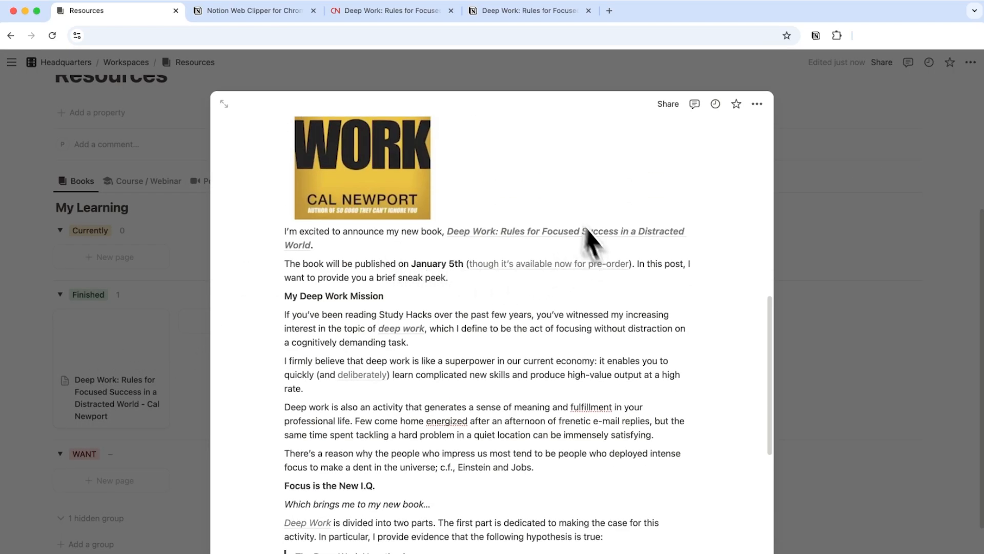
# Change the article's Type to Article and close the page
pyautogui.scroll(15, 545, 424)
pyautogui.click(416, 265)
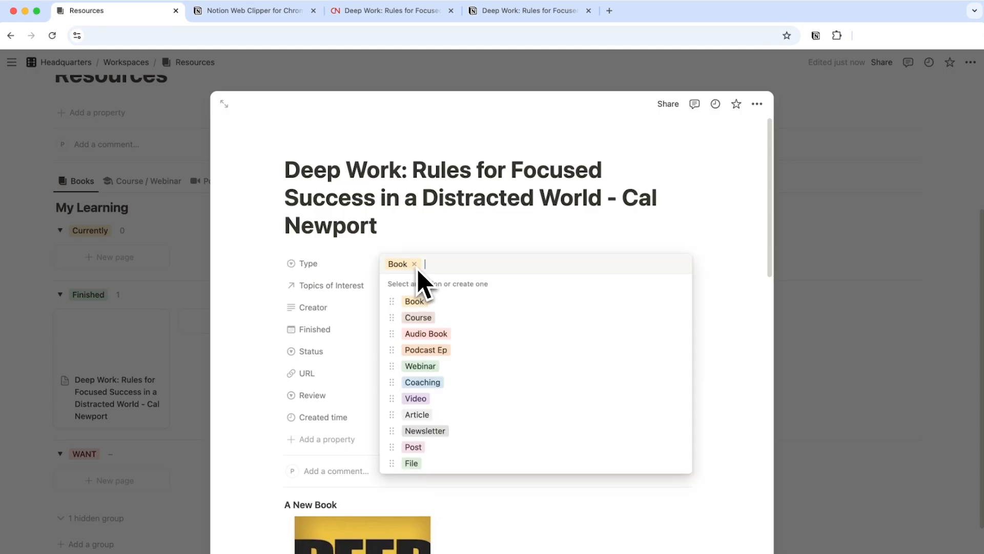
pyautogui.click(439, 415)
pyautogui.click(858, 289)
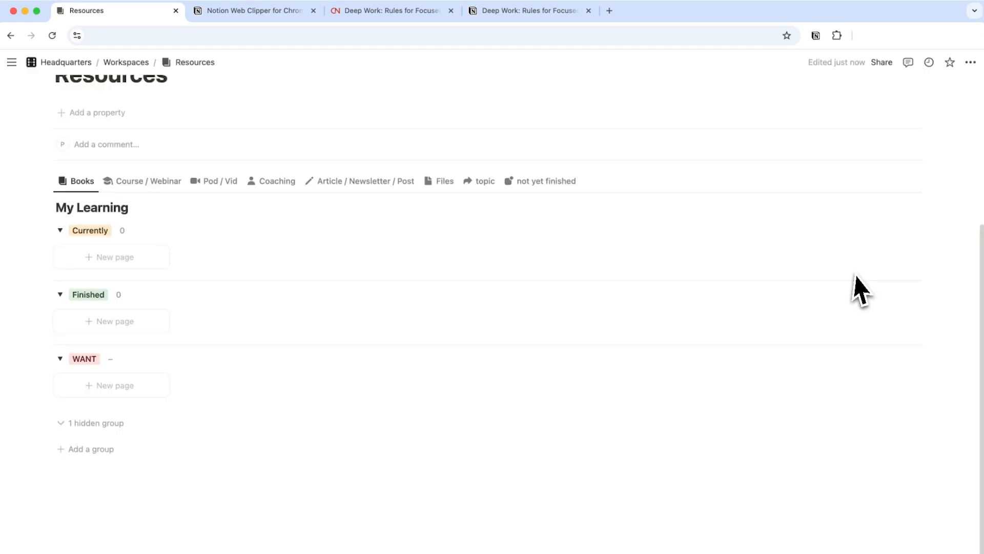
# Open the Article / Newsletter / Post view and the clipped article's page to check it
pyautogui.click(328, 189)
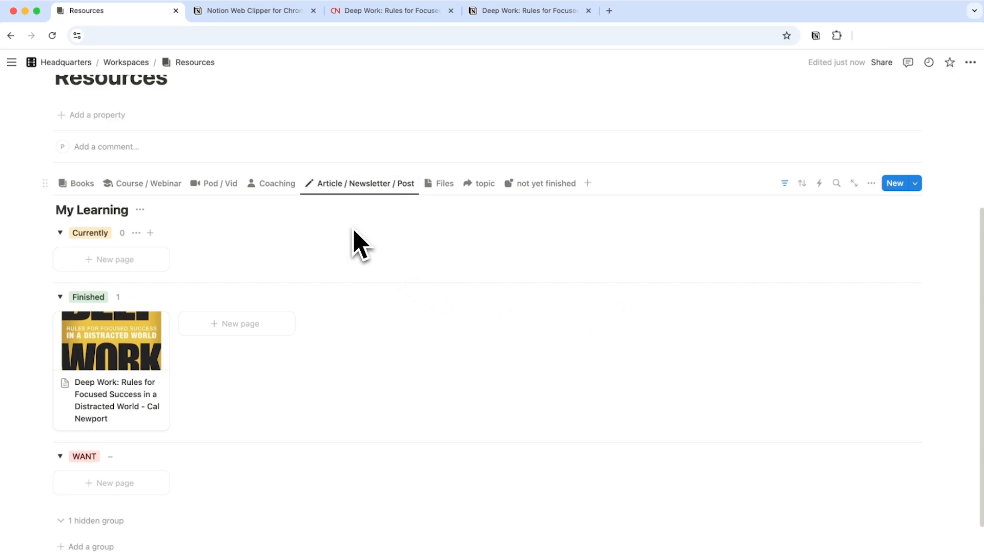
pyautogui.click(132, 360)
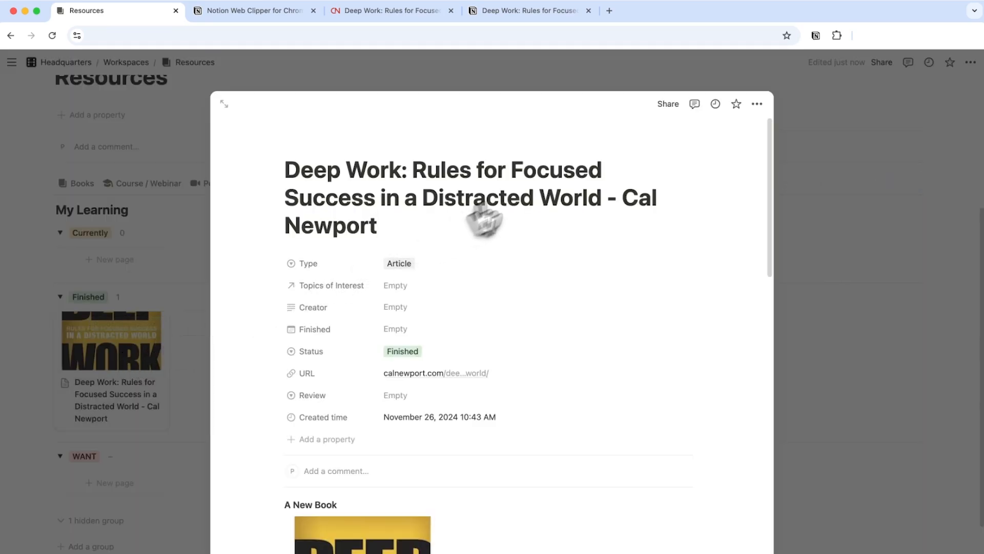
pyautogui.click(859, 232)
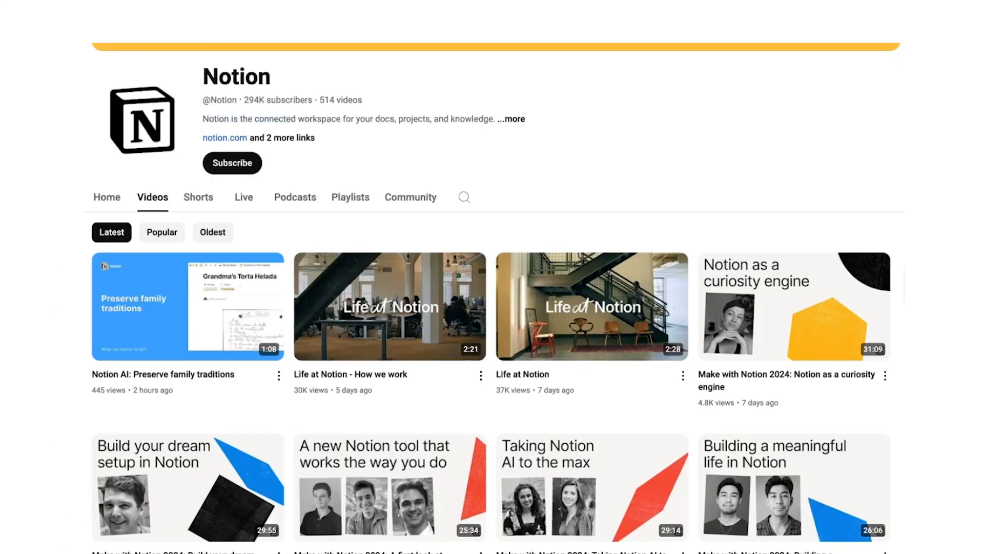
# Switch to the Notion YouTube channel's videos and open the Life at Notion video
pyautogui.scroll(-7, 492, 307)
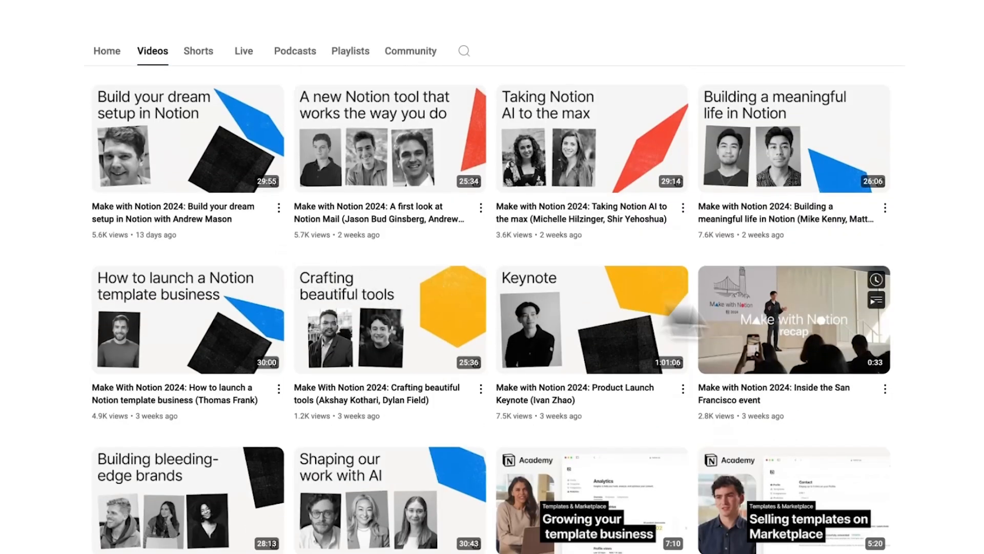
pyautogui.scroll(4, 492, 308)
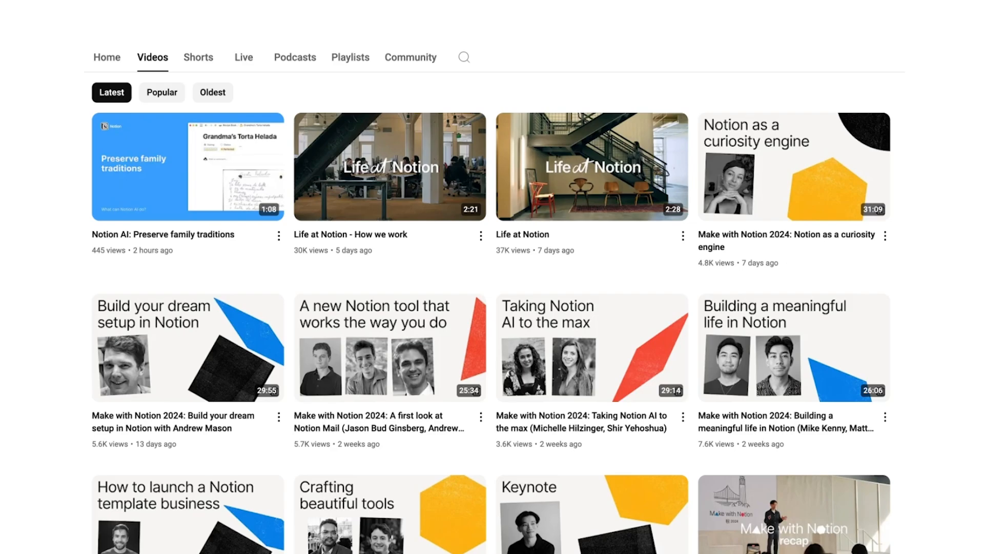
pyautogui.moveTo(579, 175)
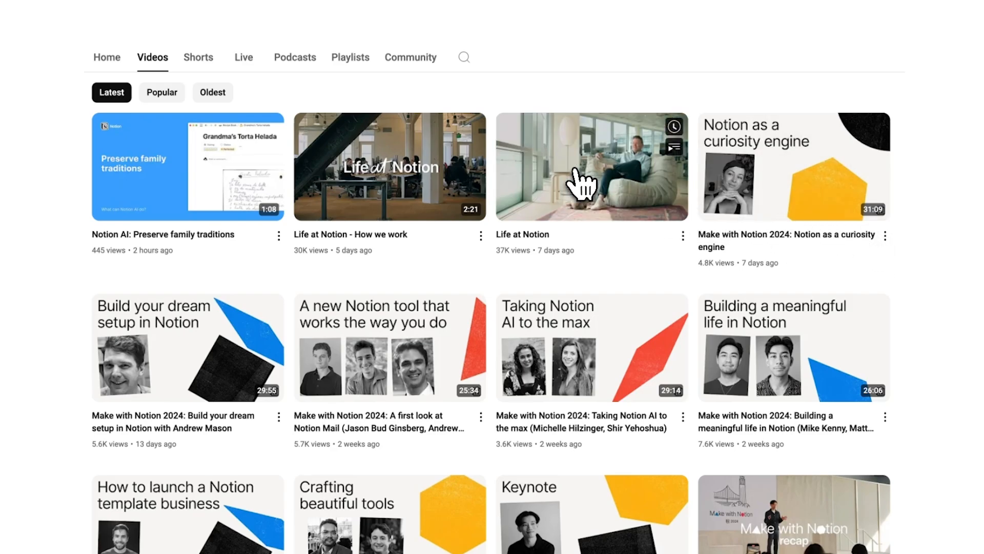
pyautogui.click(579, 178)
pyautogui.click(605, 241)
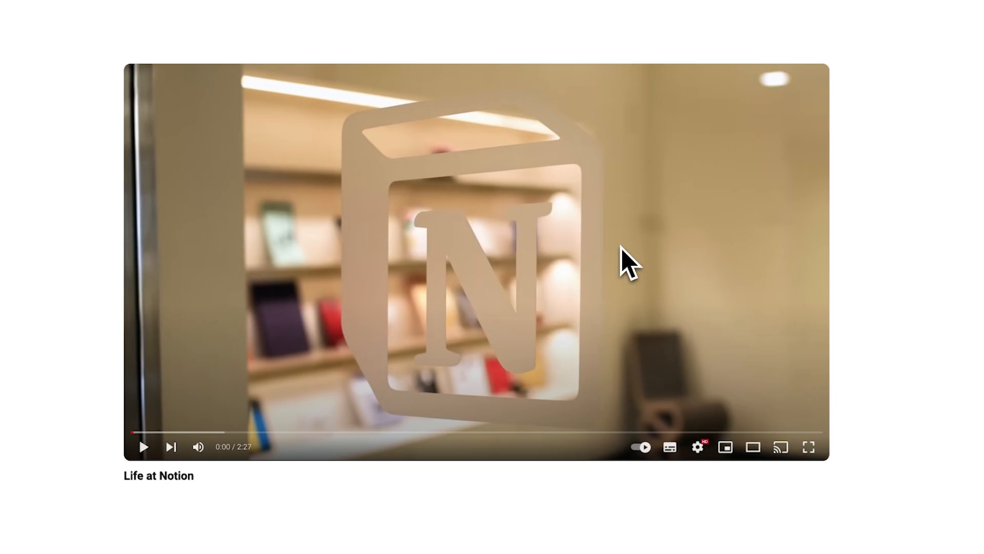
# Clip the Life at Notion YouTube video page into the My Learning database with the Web Clipper
pyautogui.click(848, 40)
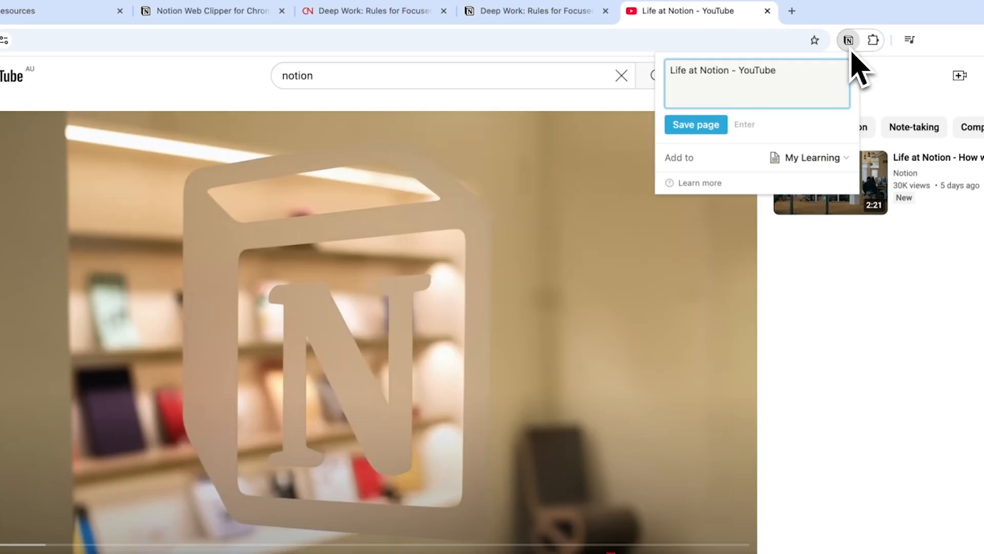
pyautogui.click(720, 125)
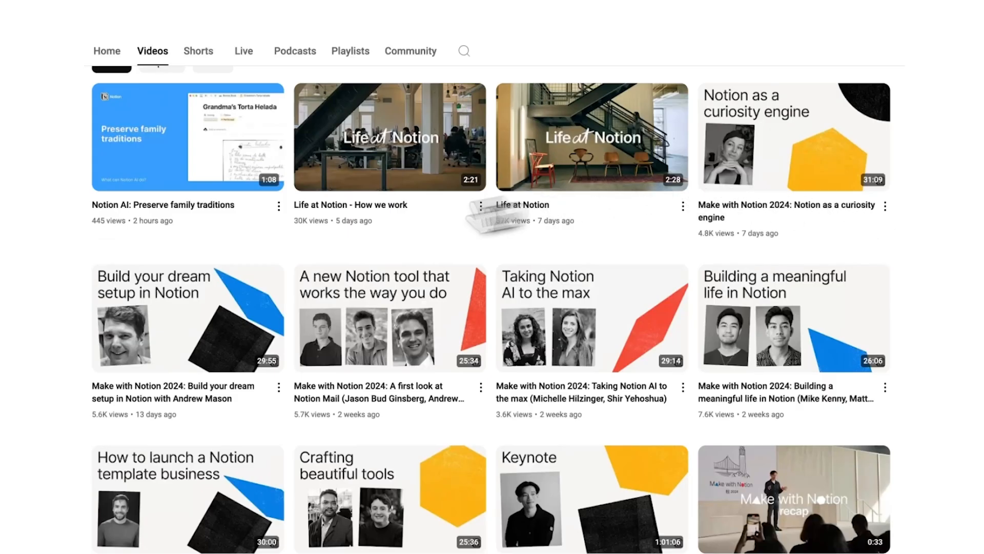
pyautogui.scroll(-7, 261, 335)
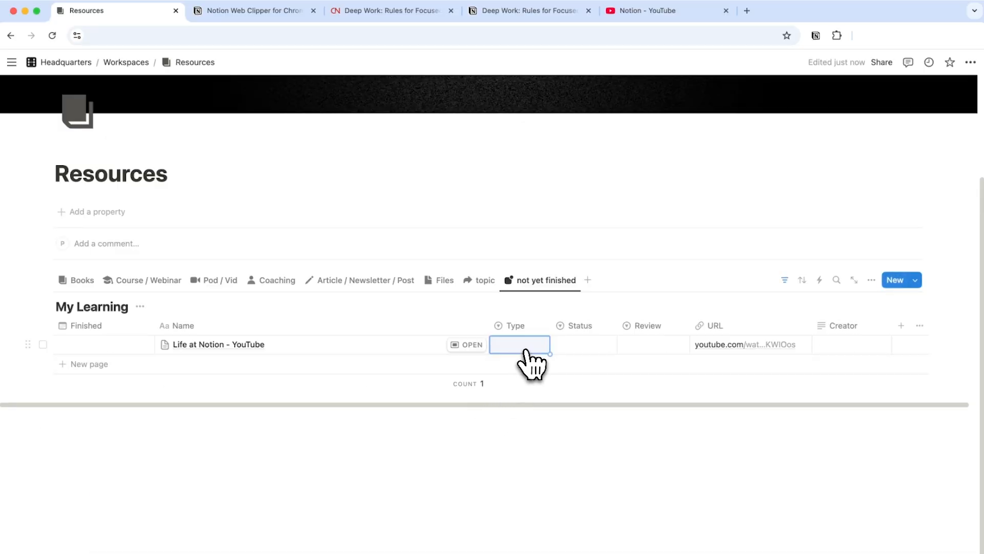
# Set the Life at Notion entry's Type to Video and its Status to Finished
pyautogui.click(527, 344)
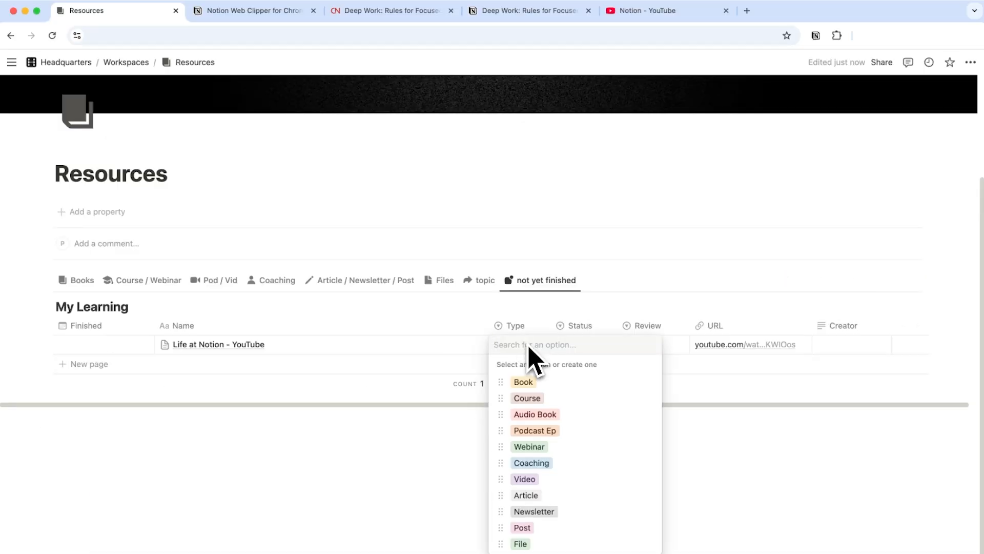
pyautogui.click(538, 479)
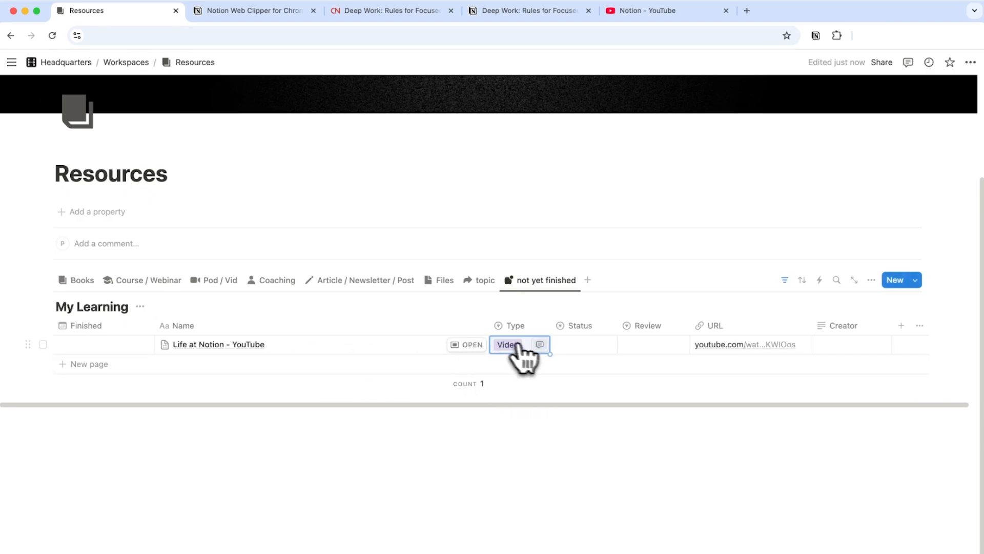
pyautogui.click(576, 345)
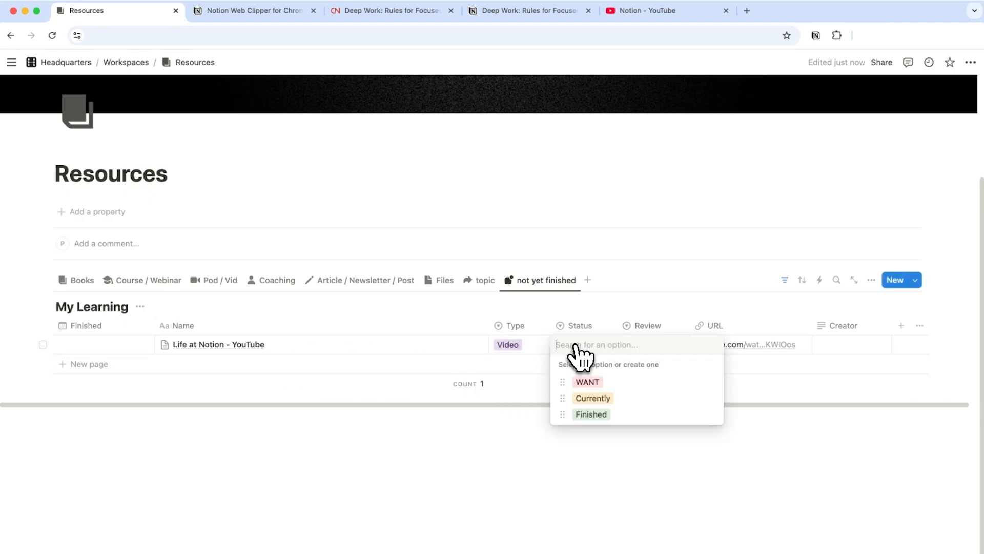
pyautogui.click(591, 414)
# Switch to the Pod / Vid view, open the Life at Notion page and give it a five-star Review
pyautogui.scroll(-2, 512, 363)
pyautogui.click(220, 185)
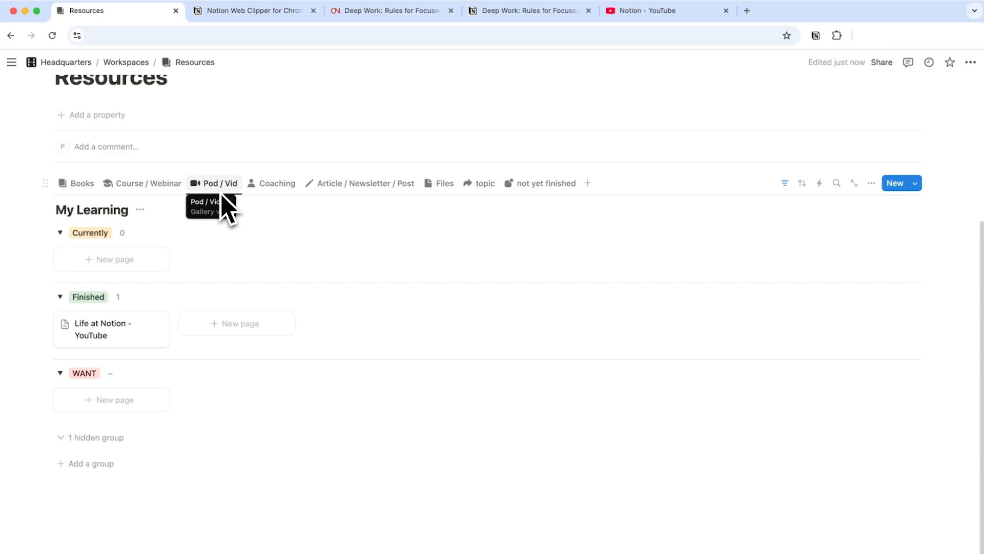
pyautogui.click(136, 344)
pyautogui.scroll(-4, 297, 235)
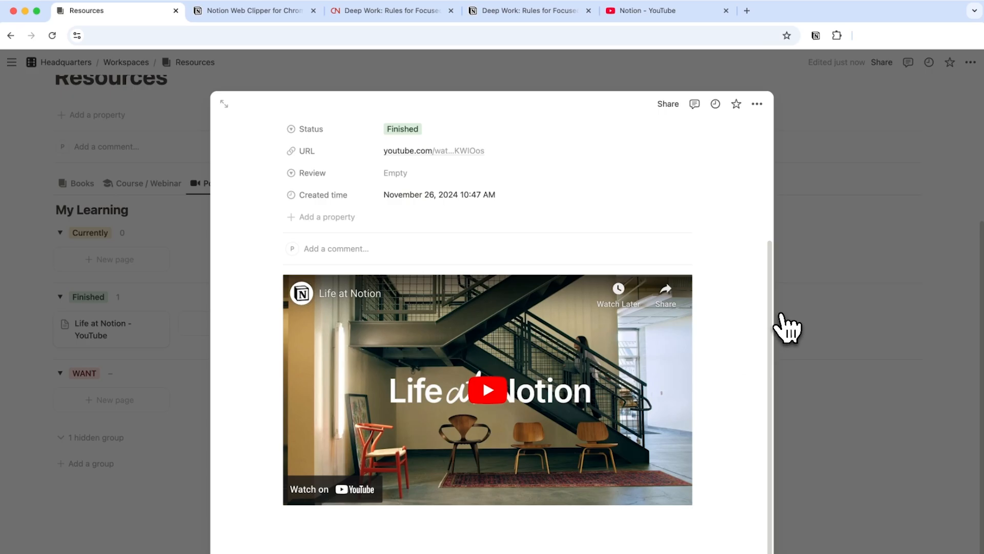
pyautogui.click(410, 174)
pyautogui.click(425, 276)
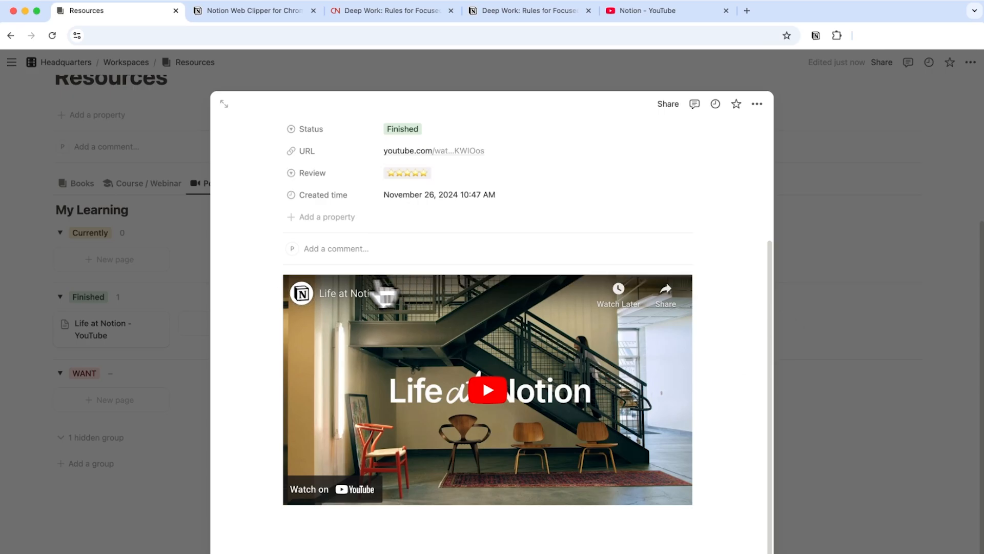
pyautogui.scroll(4, 307, 292)
pyautogui.press('Escape')
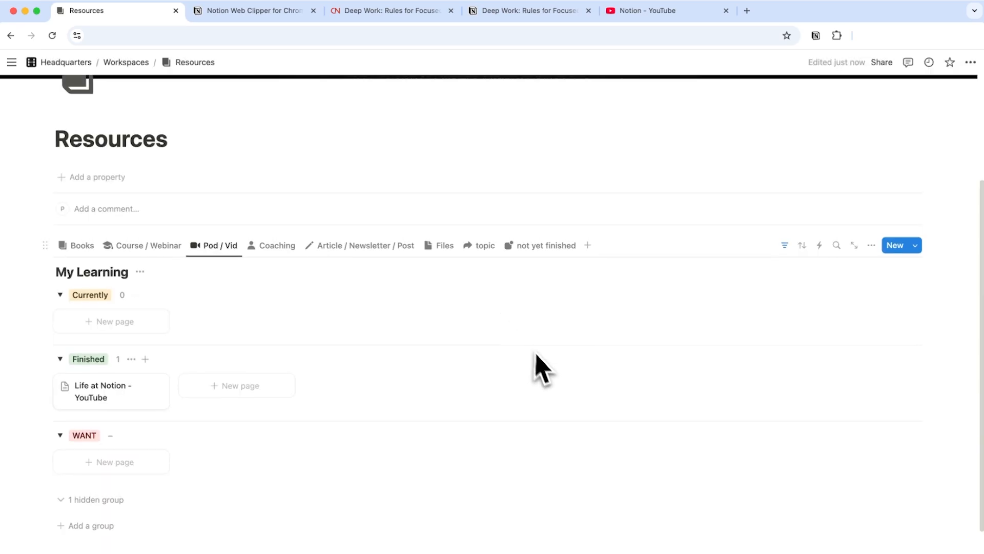
# Reopen the Life at Notion page to check its properties, then close it
pyautogui.scroll(1, 533, 363)
pyautogui.click(120, 413)
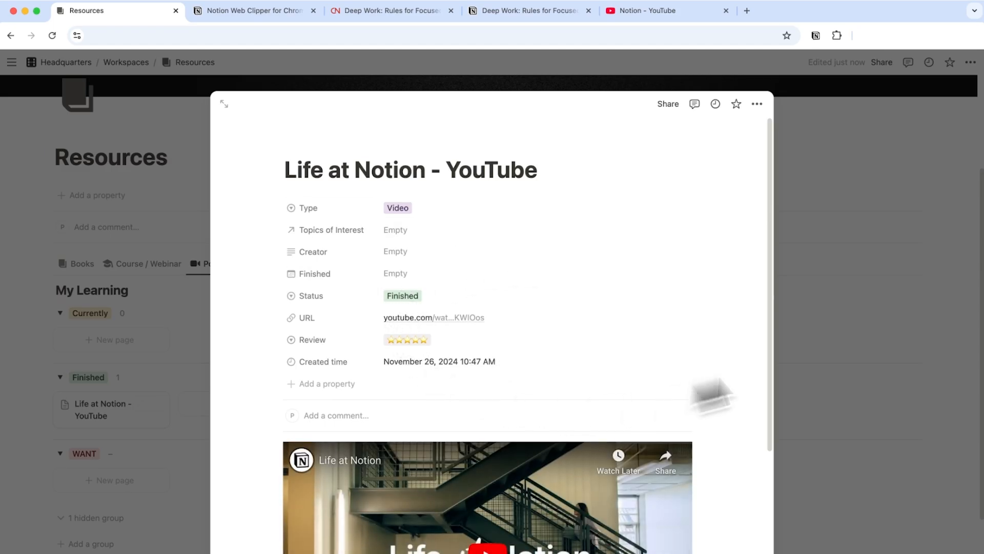
pyautogui.click(899, 297)
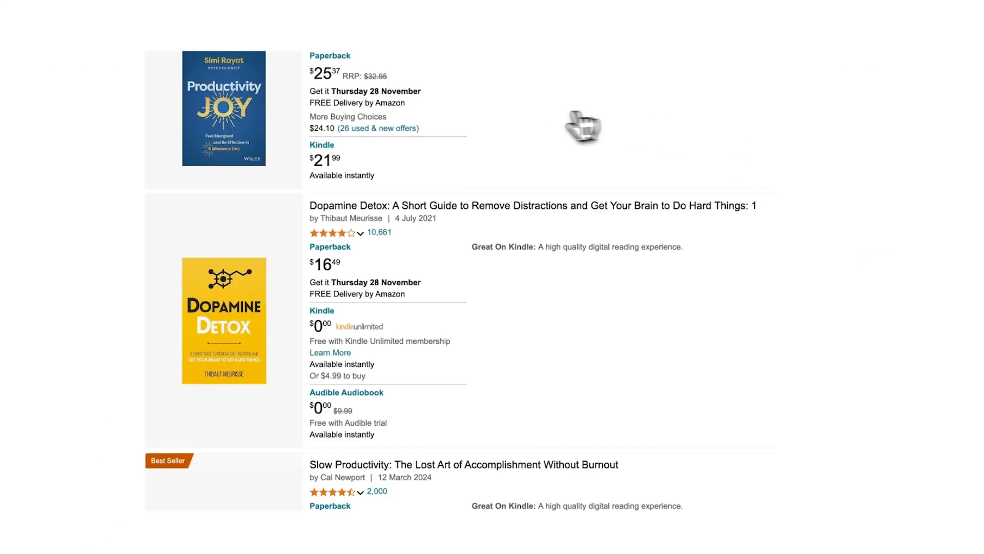
# Clip the Dopamine Detox Amazon book page into the My Learning database with the Web Clipper
pyautogui.scroll(-2, 564, 125)
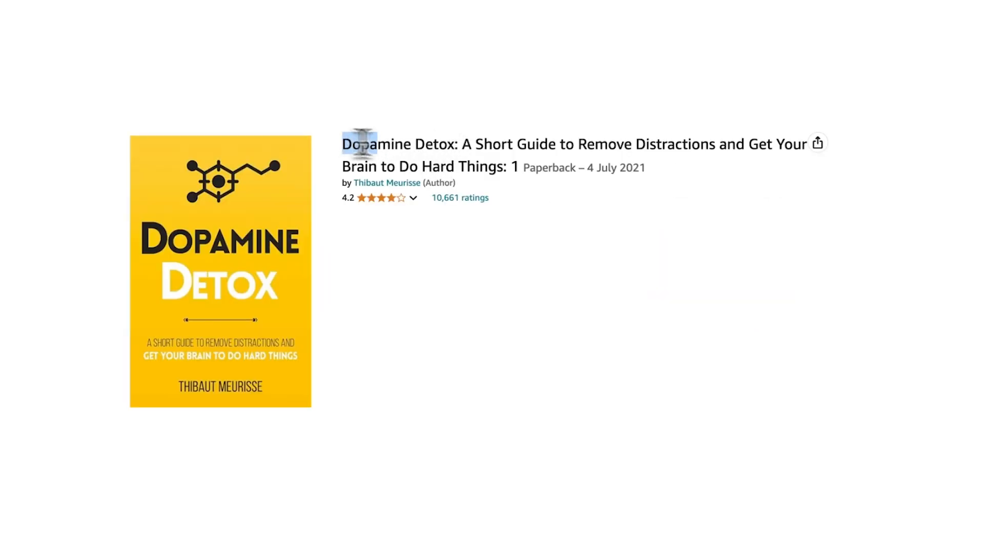
pyautogui.moveTo(362, 142); pyautogui.dragTo(512, 154)
pyautogui.click(525, 151)
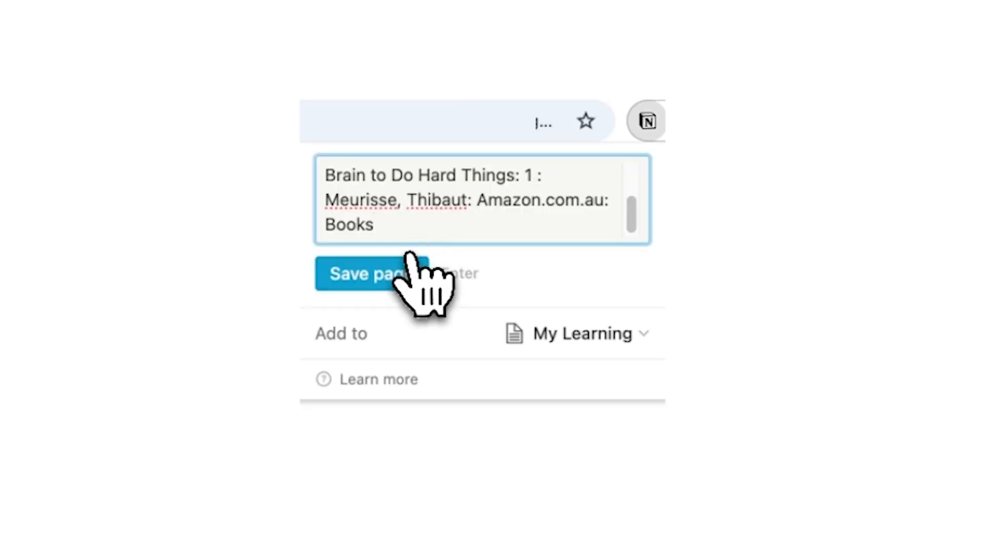
pyautogui.click(410, 253)
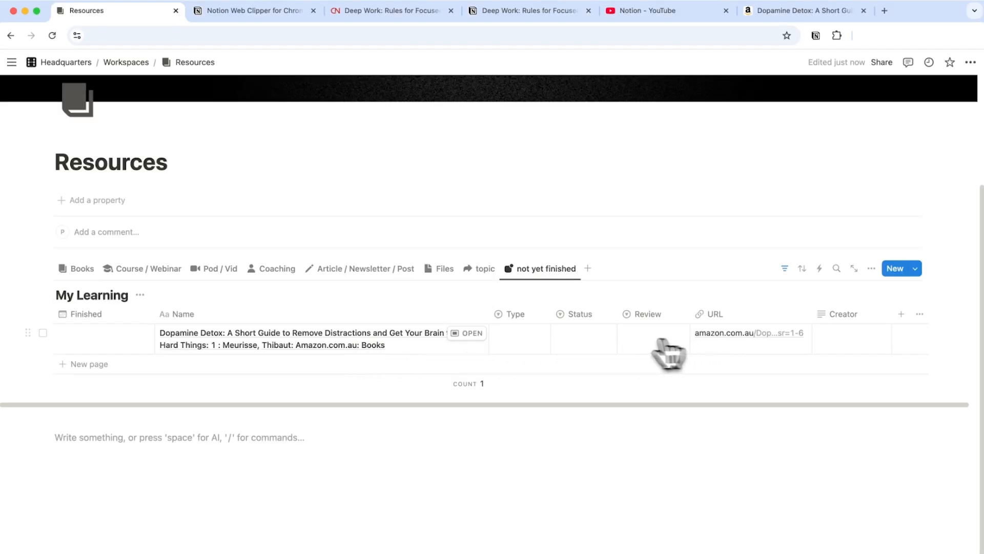
# Set the Dopamine Detox entry's Type to Book and its Status to WANT
pyautogui.click(539, 338)
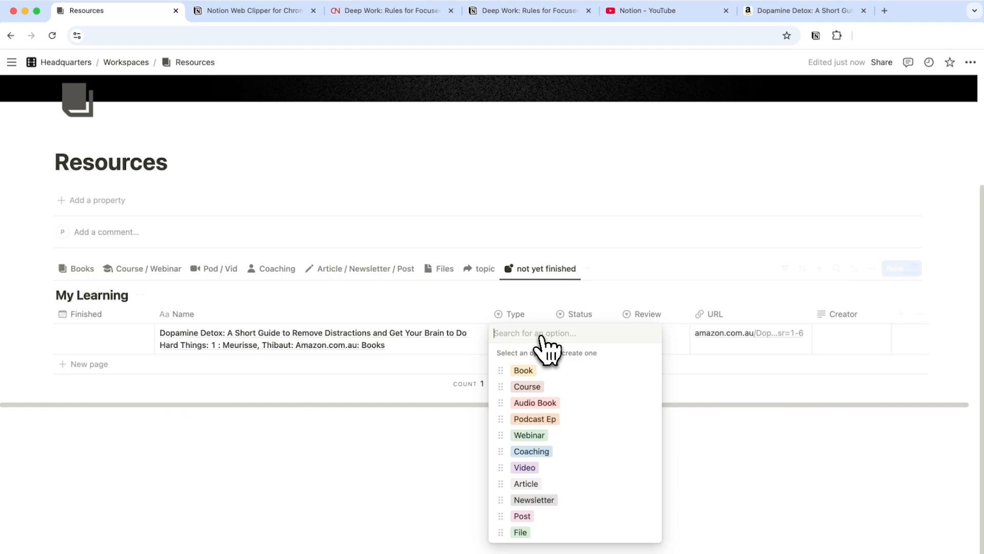
pyautogui.click(535, 371)
pyautogui.click(589, 337)
pyautogui.click(594, 369)
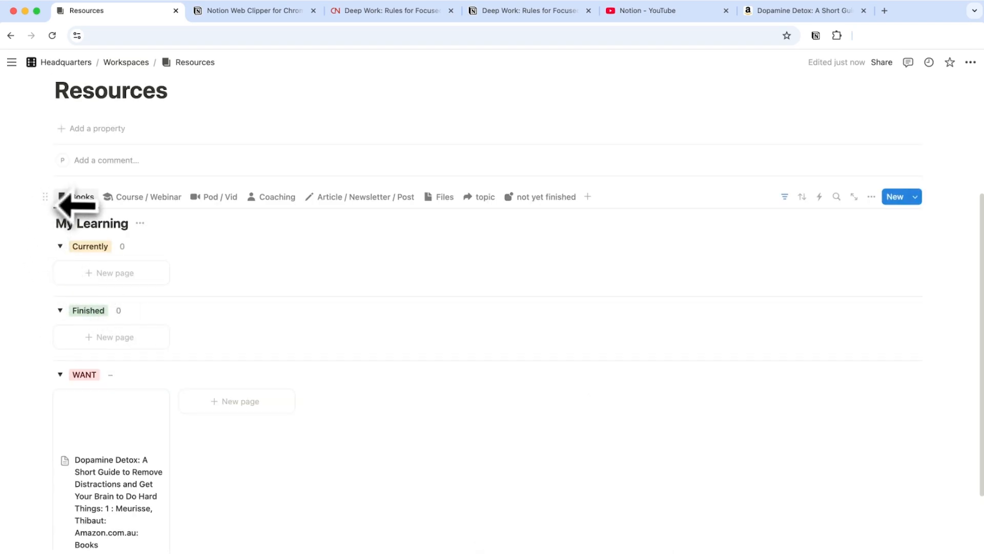
# Open the clipped book's page and shorten its title to Dopamine Detox
pyautogui.scroll(-3, 77, 215)
pyautogui.click(99, 246)
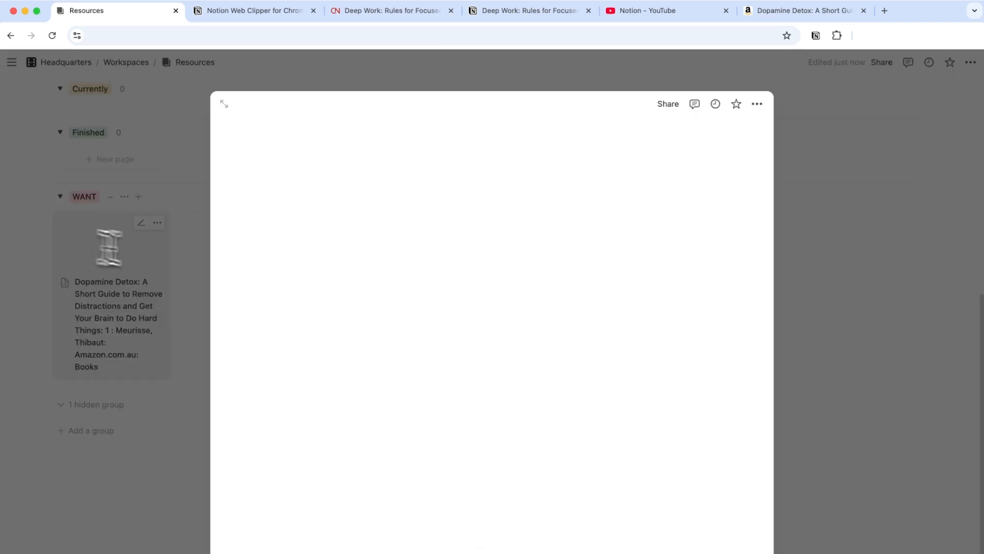
pyautogui.moveTo(464, 175); pyautogui.dragTo(590, 230)
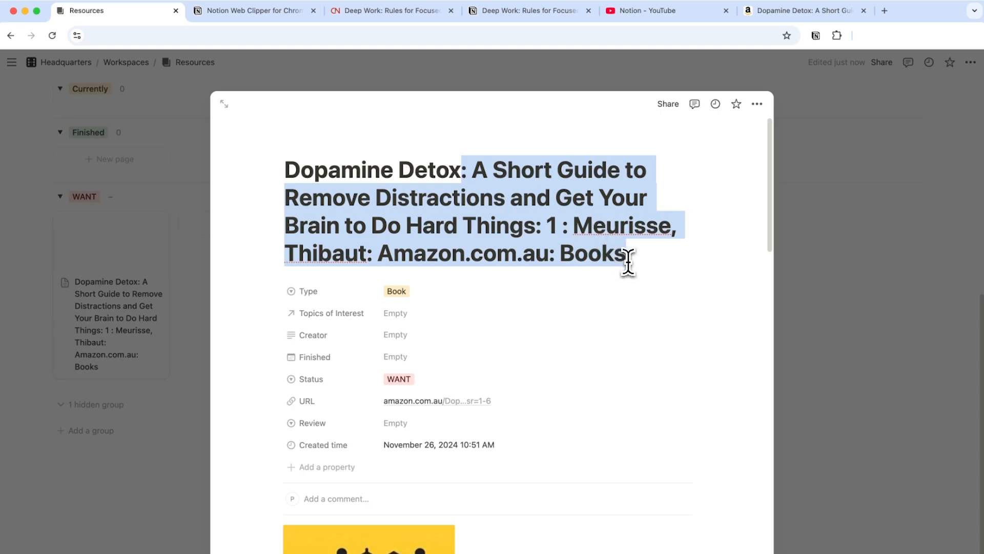
pyautogui.press('BackSpace')
pyautogui.click(876, 244)
pyautogui.click(110, 305)
pyautogui.click(830, 257)
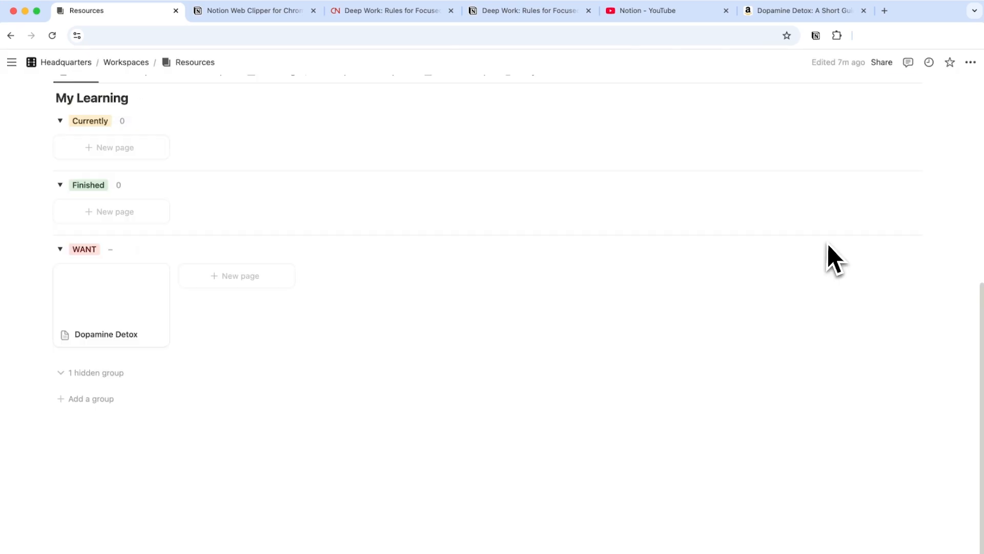
pyautogui.scroll(6, 758, 352)
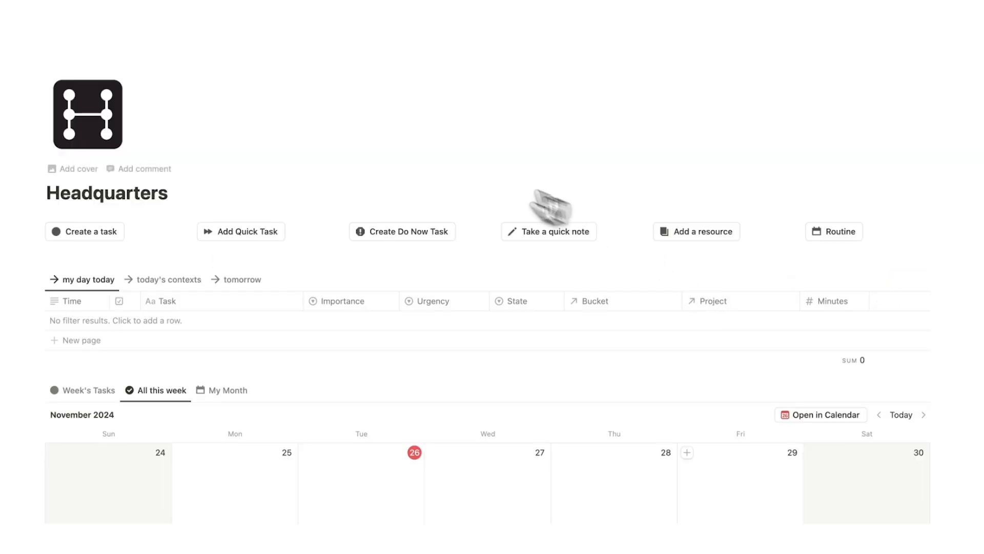
pyautogui.scroll(-15, 270, 180)
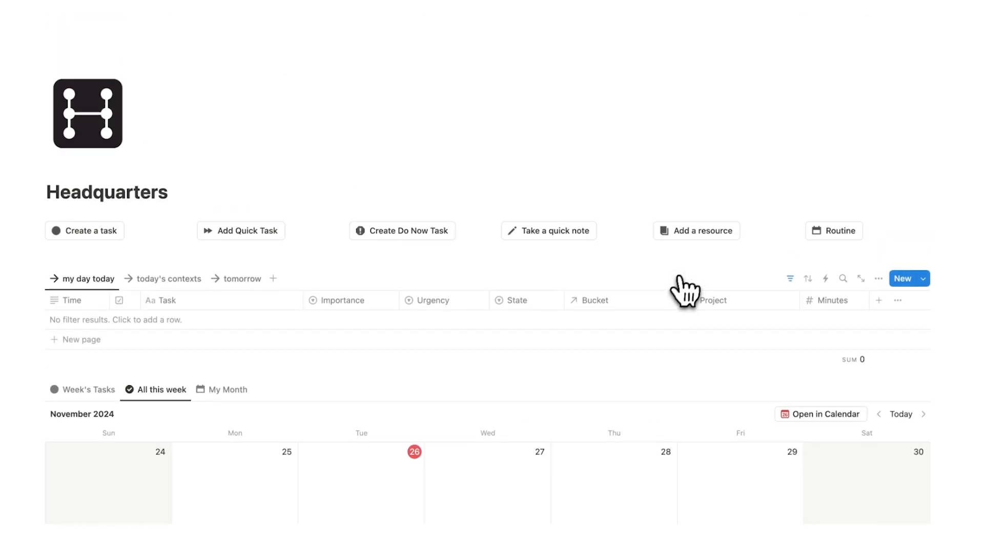